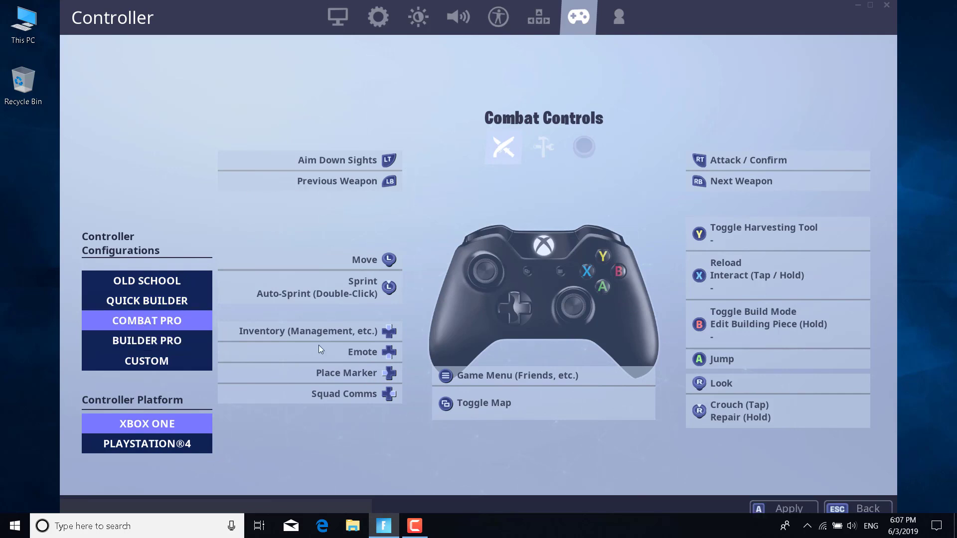
Apply the controller settings with the Combat Pro configuration and Xbox One platform
{"action": "left_click", "coordinate": [770, 505]}
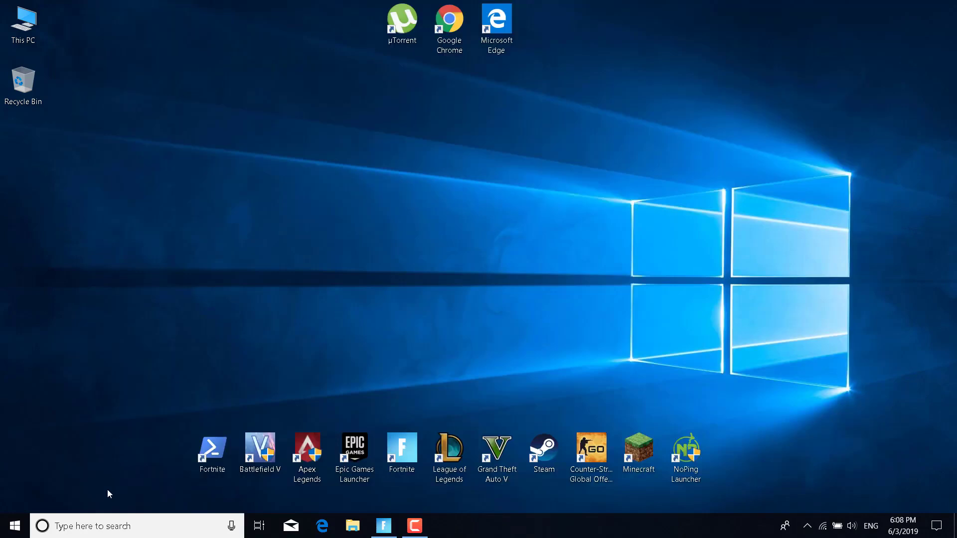
Open Device Manager and expand the Sound, video and game controllers category
{"action": "left_click", "coordinate": [107, 523]}
{"action": "type", "text": "Dev"}
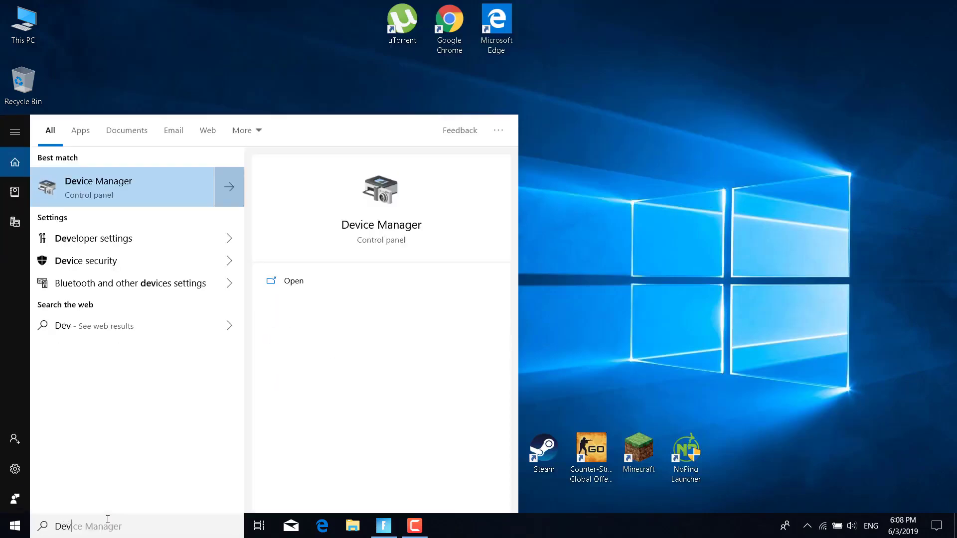
{"action": "type", "text": "ice Manager"}
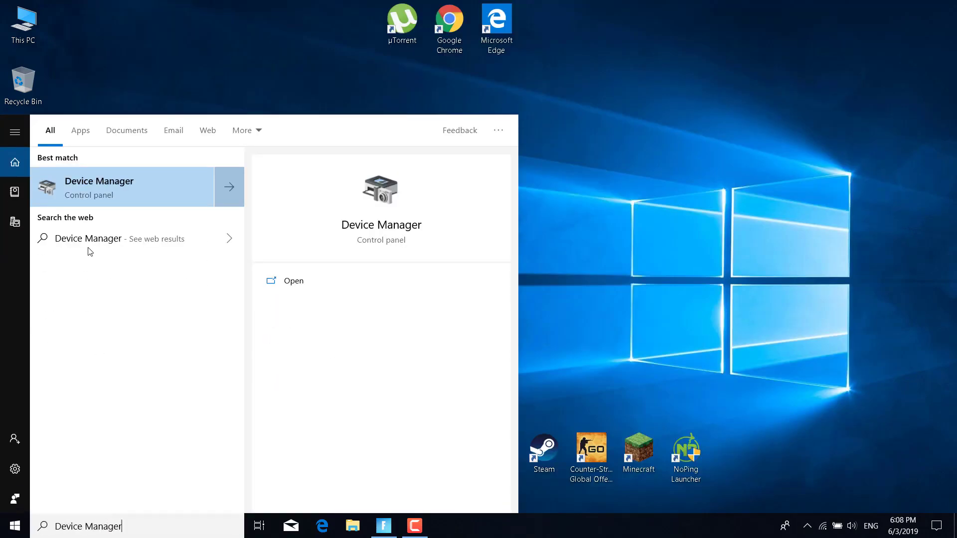
{"action": "left_click", "coordinate": [584, 144]}
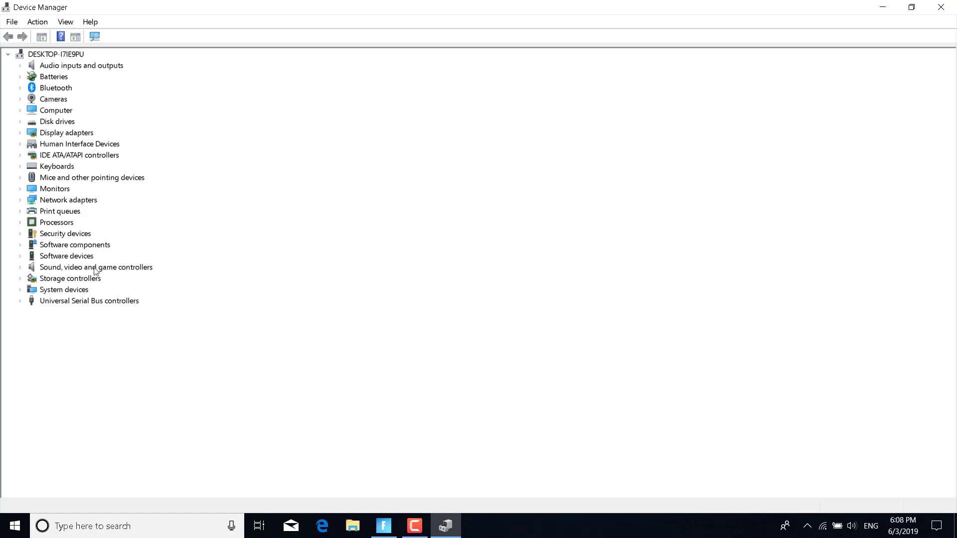
{"action": "left_click", "coordinate": [19, 268]}
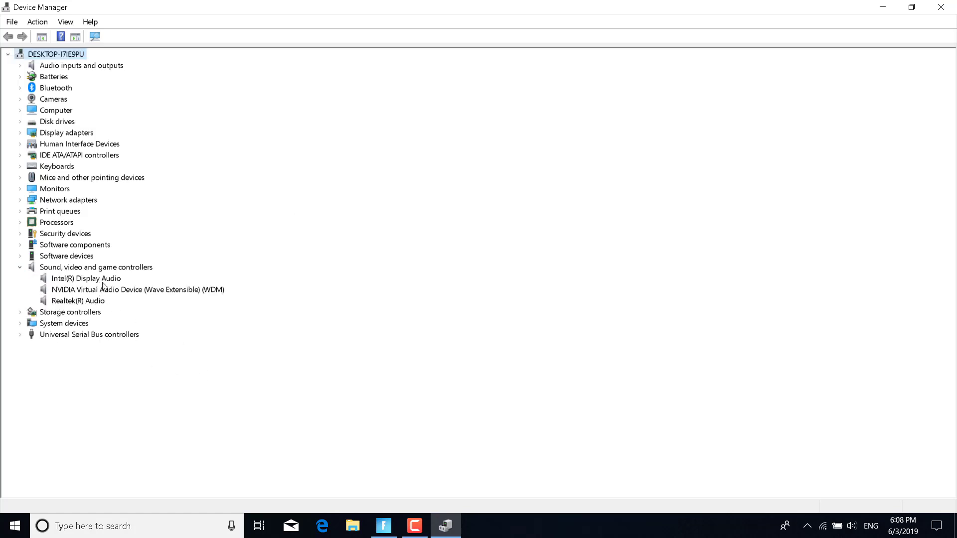
Start uninstalling Intel(R) Display Audio and Realtek(R) Audio, cancelling each removal, and close Device Manager
{"action": "right_click", "coordinate": [86, 282]}
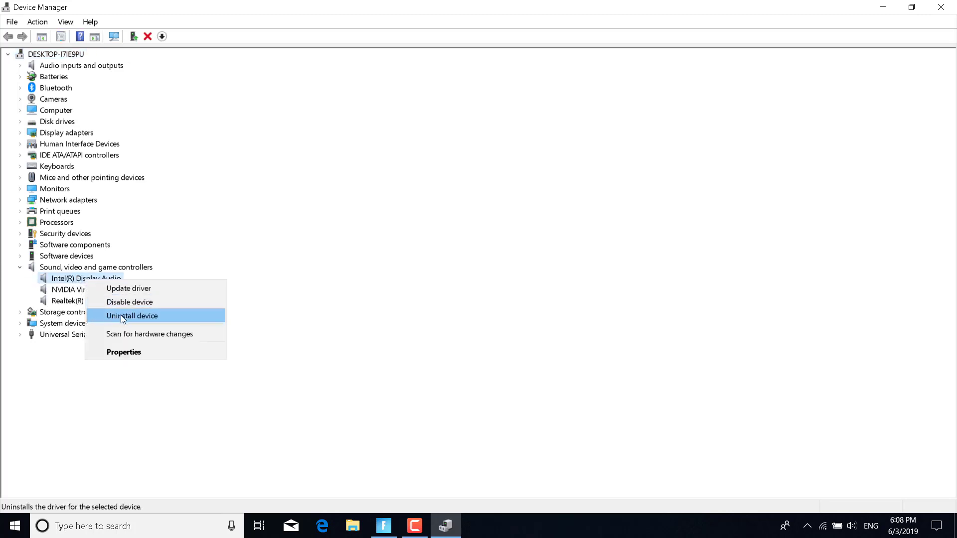
{"action": "left_click", "coordinate": [152, 316]}
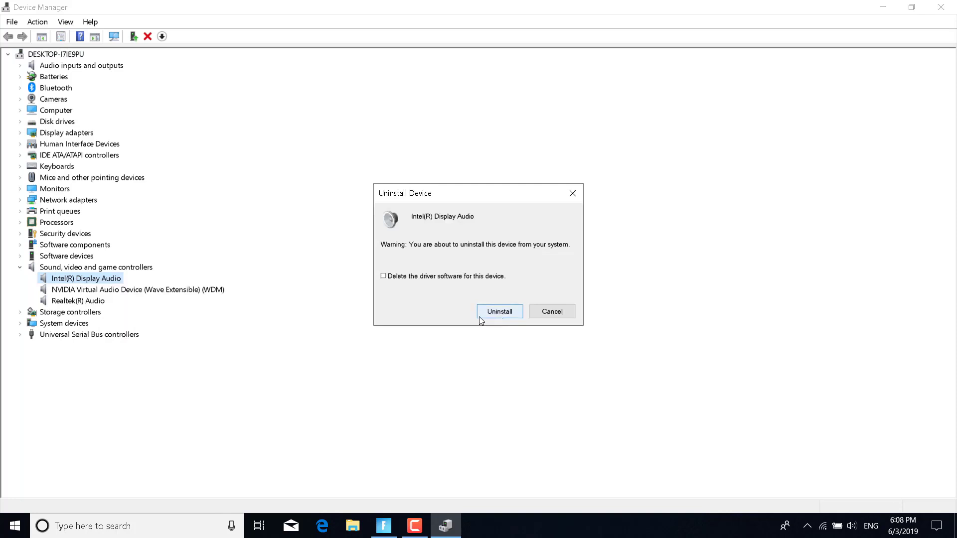
{"action": "left_click", "coordinate": [538, 315]}
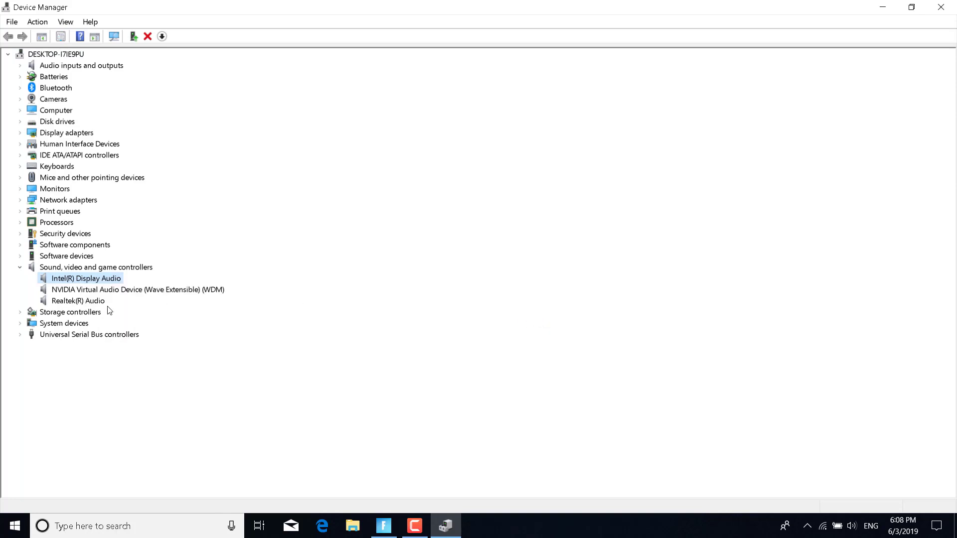
{"action": "right_click", "coordinate": [82, 304]}
{"action": "left_click", "coordinate": [127, 334]}
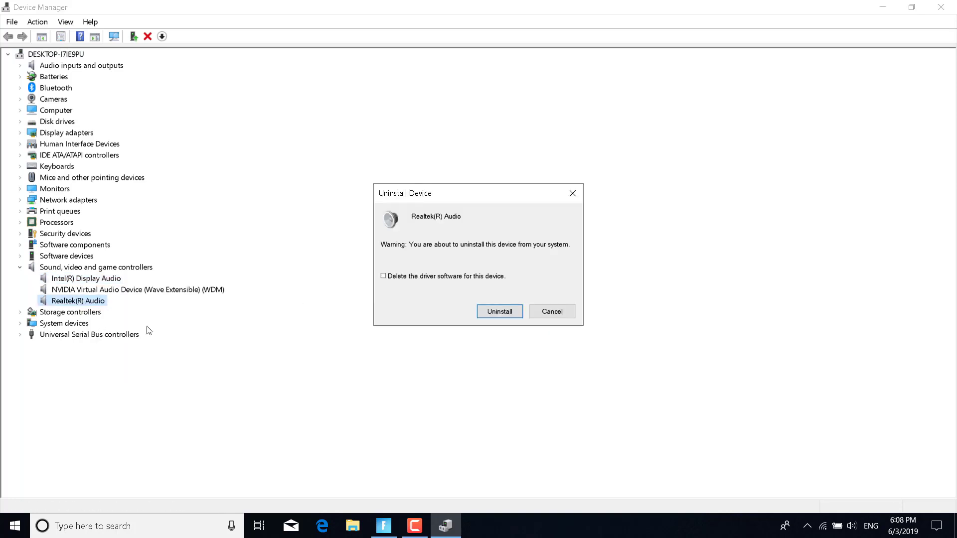
{"action": "left_click", "coordinate": [544, 313]}
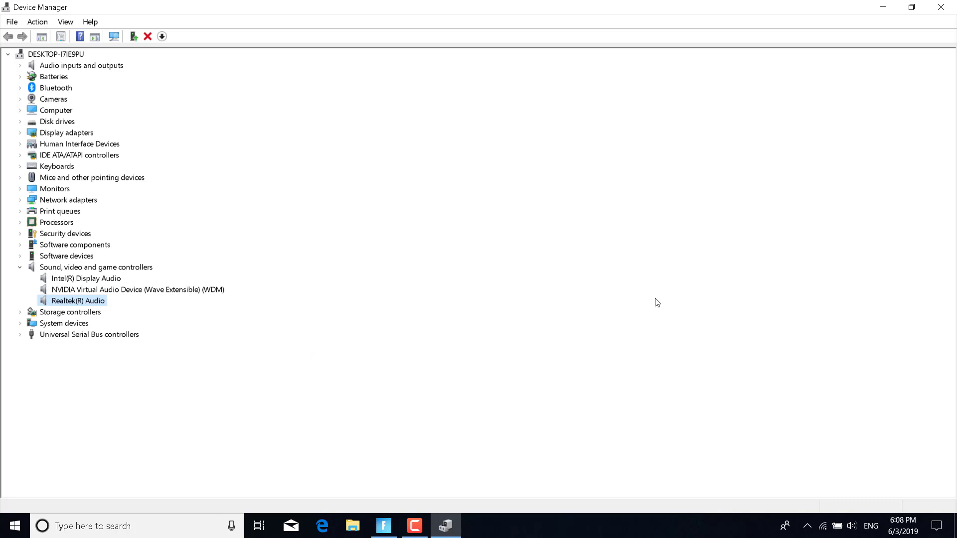
{"action": "left_click", "coordinate": [941, 7]}
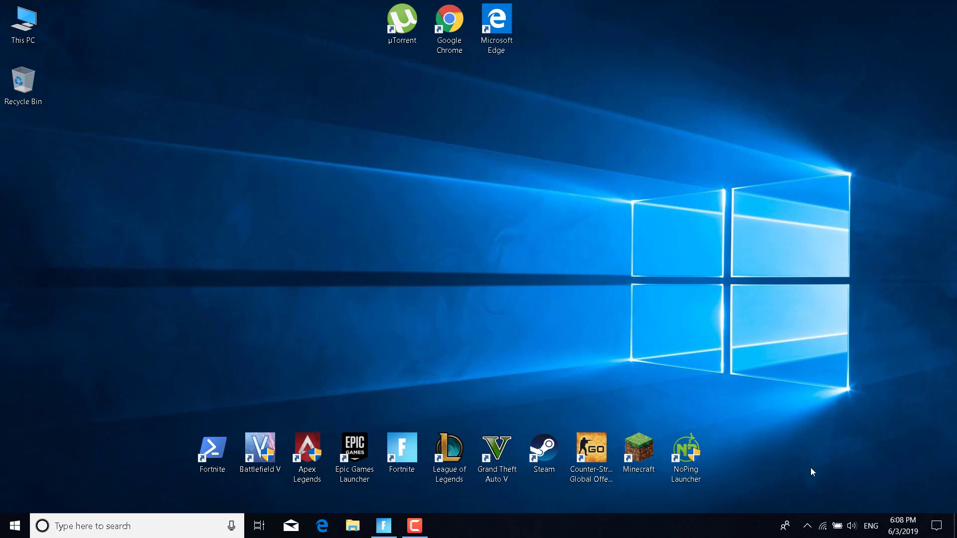
Open the Windows Sound dialog, move it toward the middle of the desktop, and show the recording devices
{"action": "right_click", "coordinate": [850, 532]}
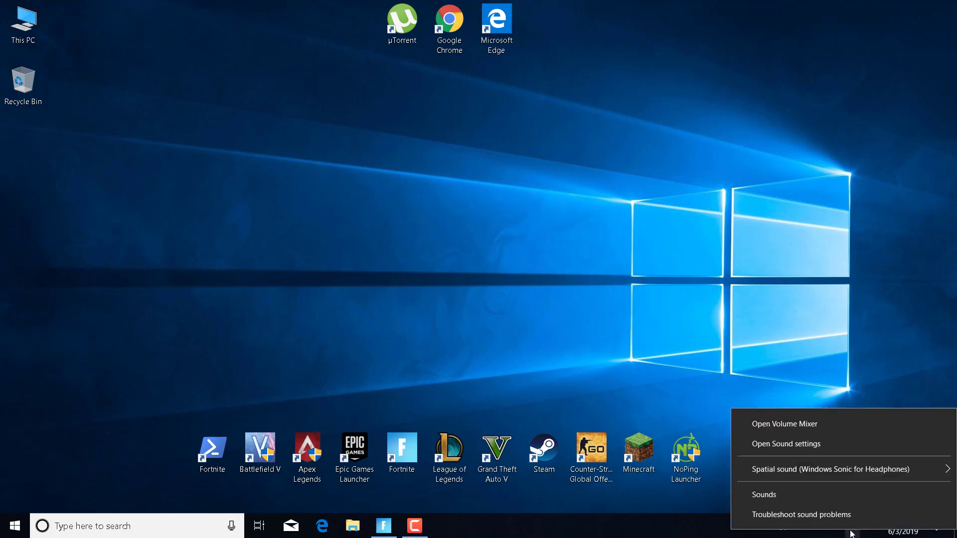
{"action": "left_click", "coordinate": [816, 497]}
{"action": "left_click_drag", "start_coordinate": [176, 32], "coordinate": [476, 108]}
{"action": "left_click", "coordinate": [371, 120]}
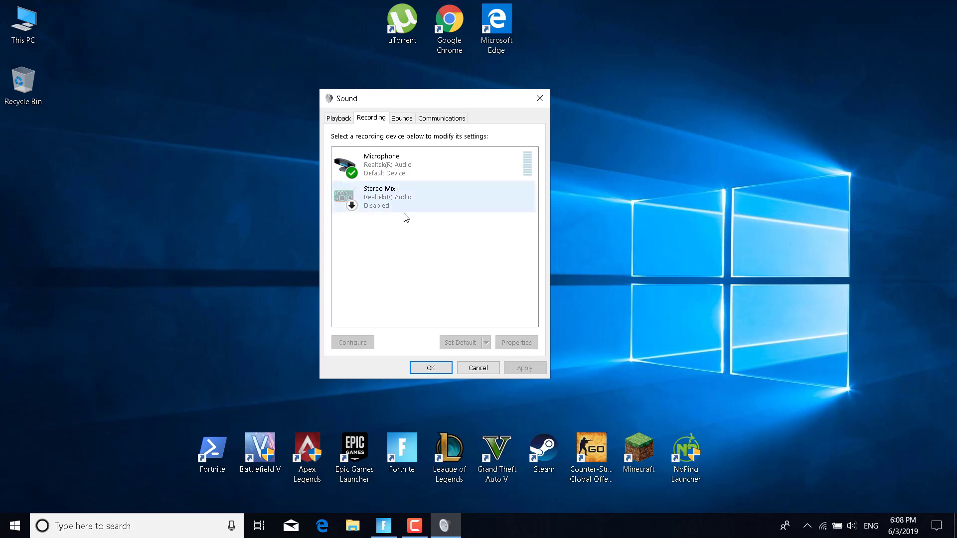
Examine the options available for the Stereo Mix and Microphone recording devices, and close the Sound dialog
{"action": "left_click", "coordinate": [404, 201]}
{"action": "right_click", "coordinate": [402, 200]}
{"action": "left_click", "coordinate": [370, 221]}
{"action": "right_click", "coordinate": [372, 200]}
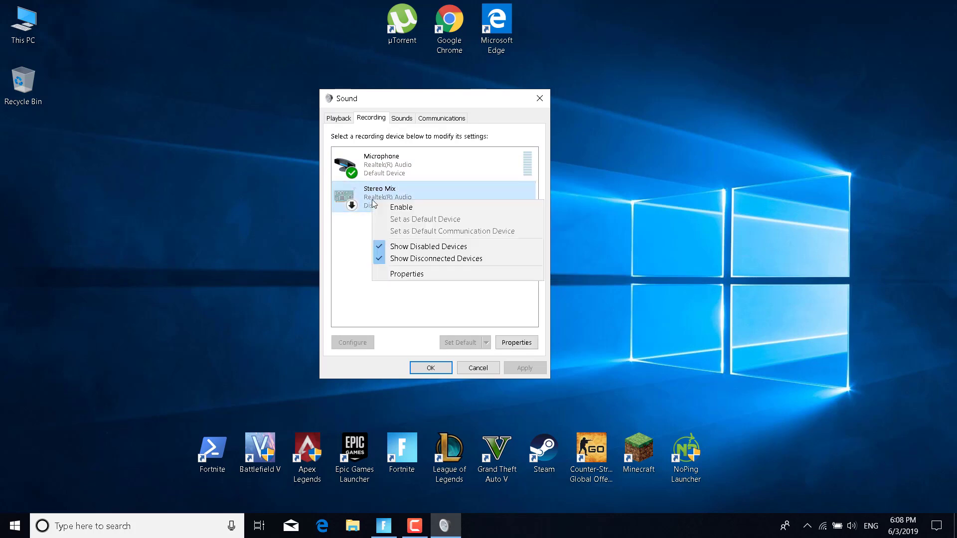
{"action": "right_click", "coordinate": [394, 171]}
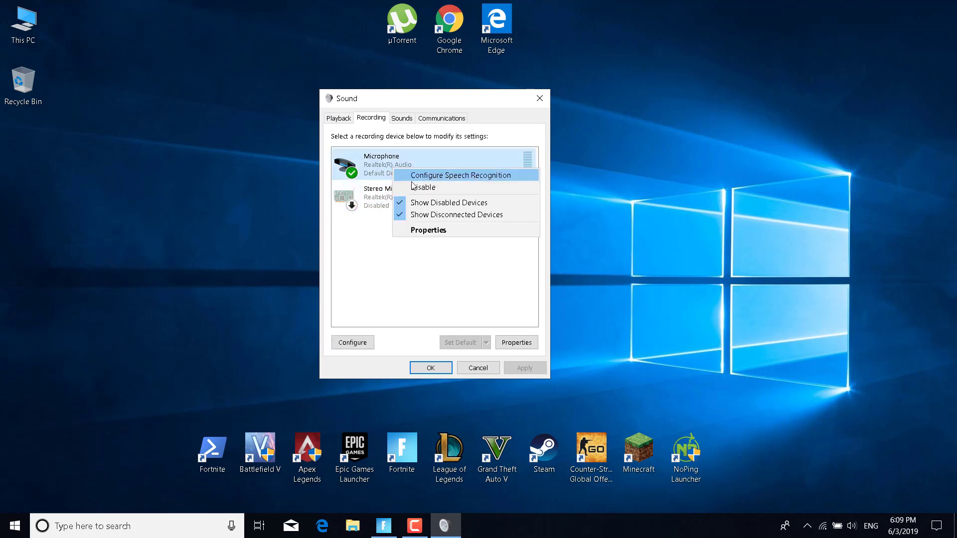
{"action": "left_click", "coordinate": [420, 257]}
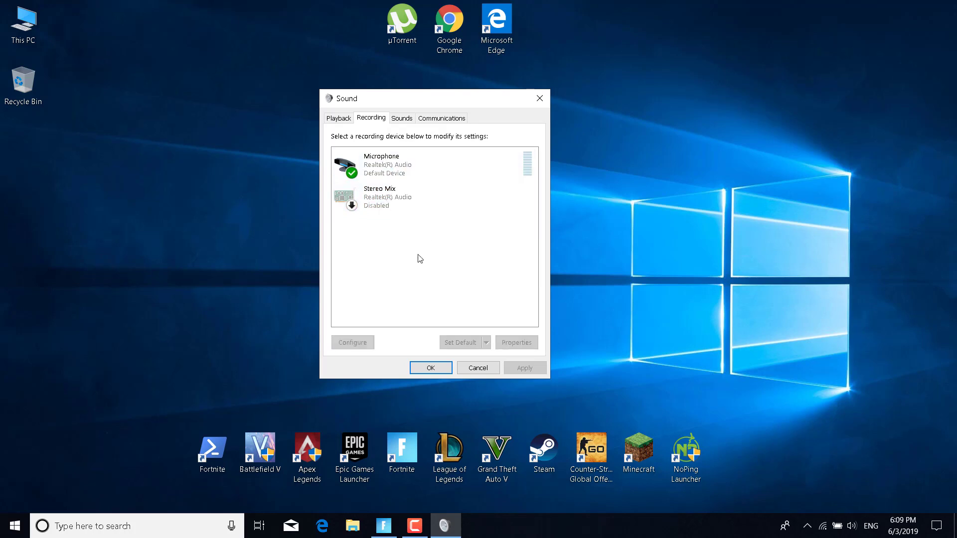
{"action": "left_click", "coordinate": [424, 167]}
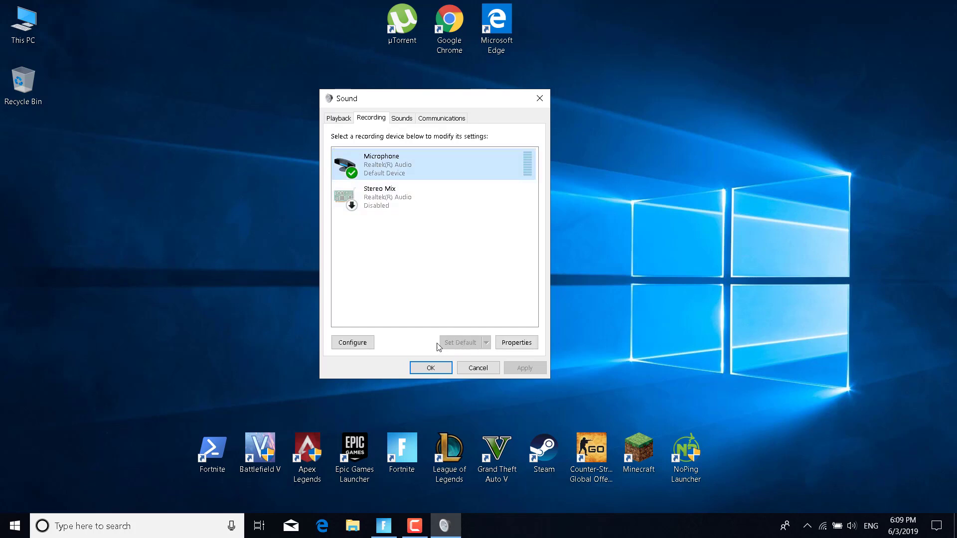
{"action": "left_click", "coordinate": [537, 98]}
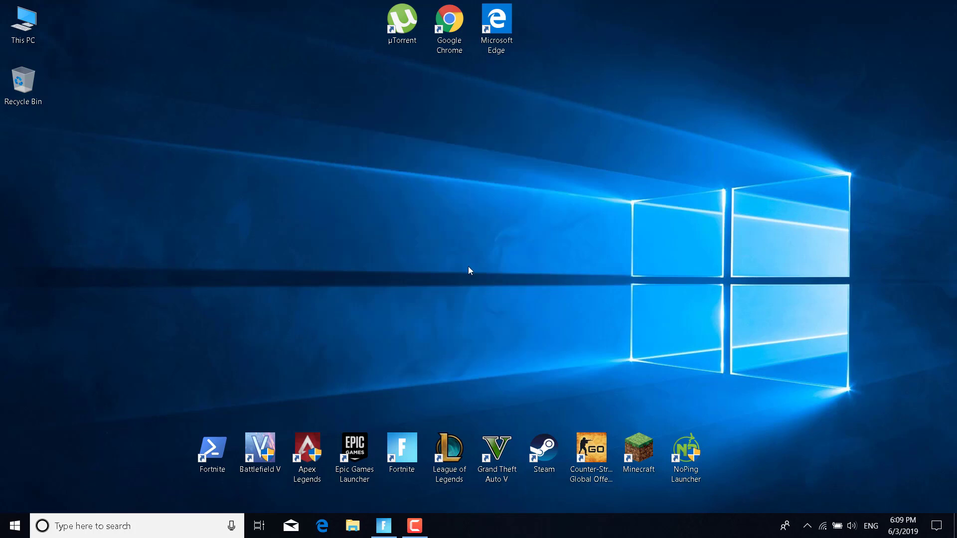
Launch the Registry Editor by running regedit from the Run dialog
{"action": "left_click", "coordinate": [113, 521]}
{"action": "type", "text": "run"}
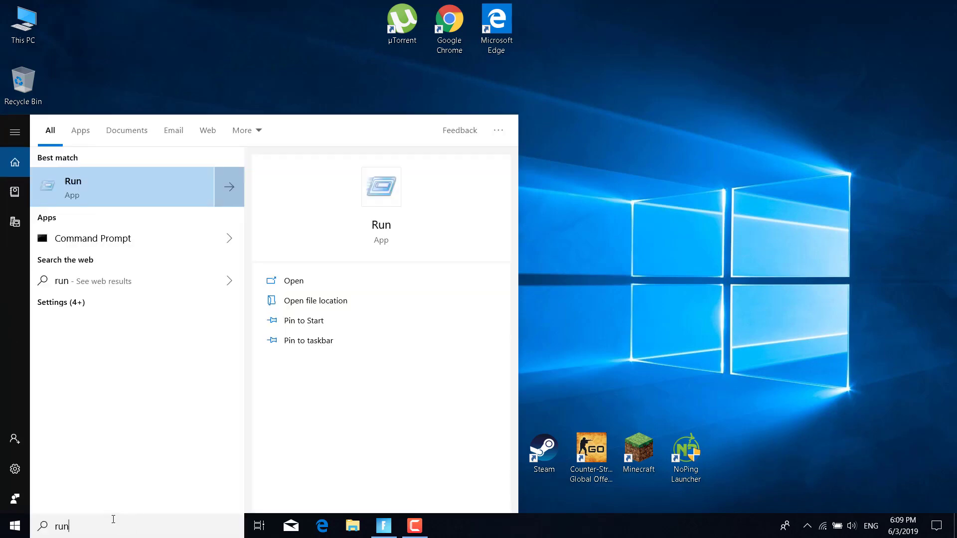
{"action": "key", "text": "Return"}
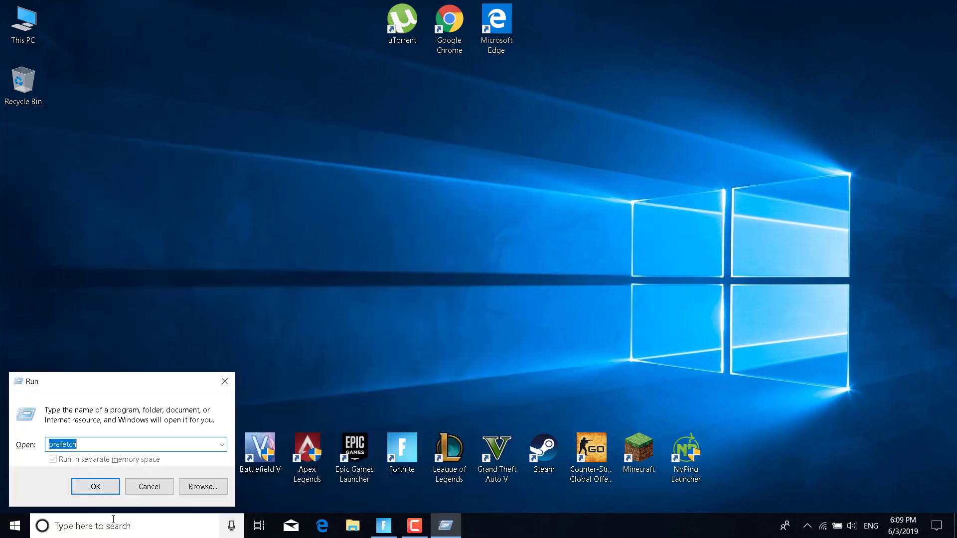
{"action": "type", "text": "regedi"}
{"action": "key", "text": "Return"}
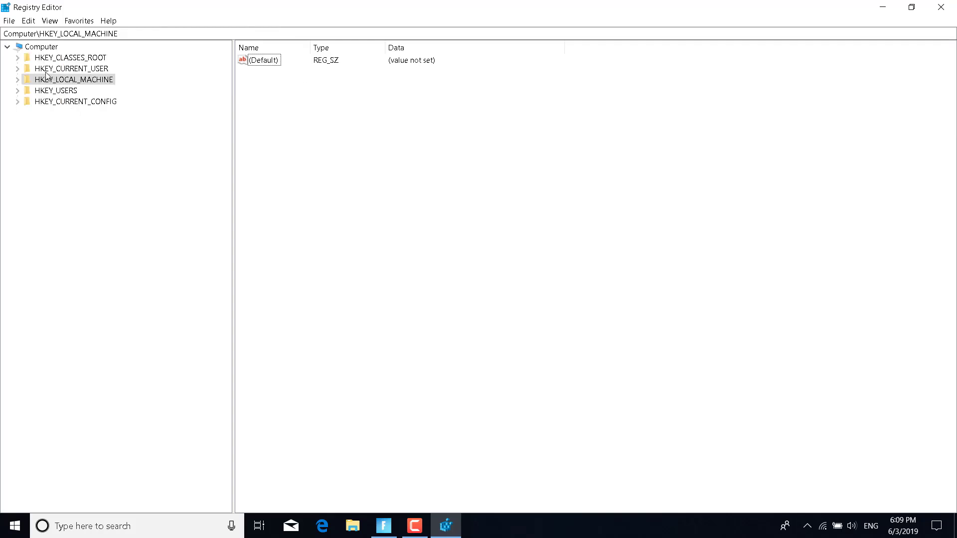
Locate the Epic Games key under HKEY_CURRENT_USER\Software, view its delete option without deleting it, and collapse the branch
{"action": "left_click", "coordinate": [18, 69]}
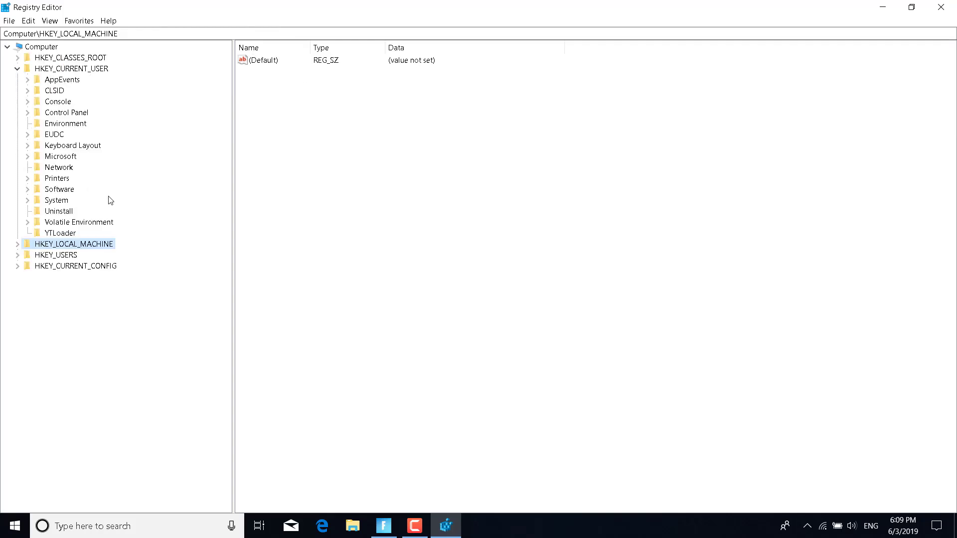
{"action": "left_click", "coordinate": [28, 190]}
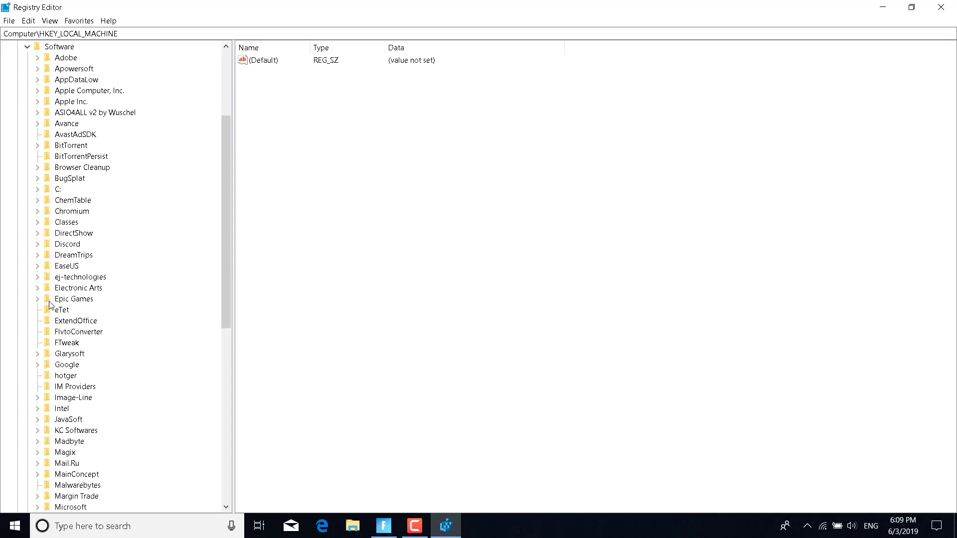
{"action": "right_click", "coordinate": [74, 300]}
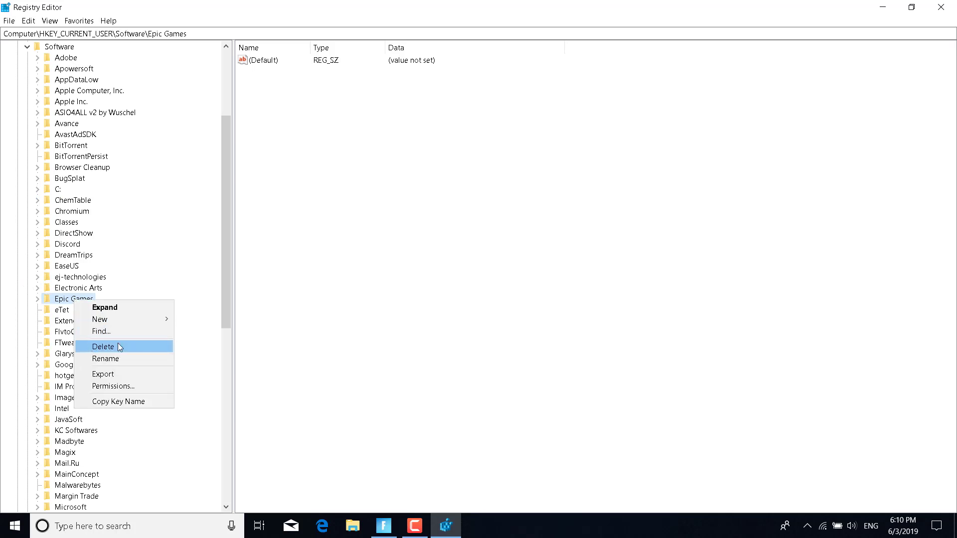
{"action": "left_click", "coordinate": [174, 281]}
{"action": "scroll", "coordinate": [132, 295], "scroll_direction": "up", "scroll_amount": 3}
{"action": "scroll", "coordinate": [134, 295], "scroll_direction": "up", "scroll_amount": 2}
{"action": "left_click", "coordinate": [27, 190]}
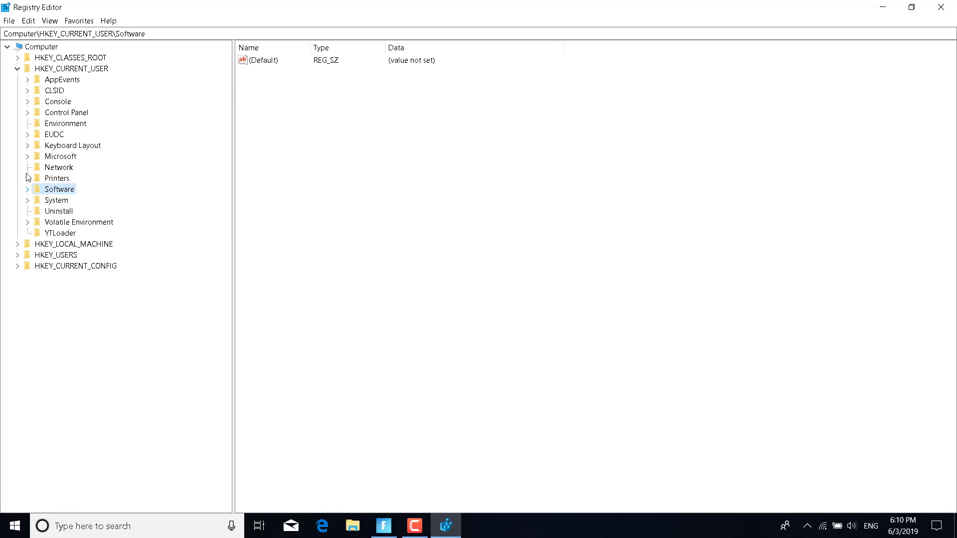
{"action": "left_click", "coordinate": [18, 68]}
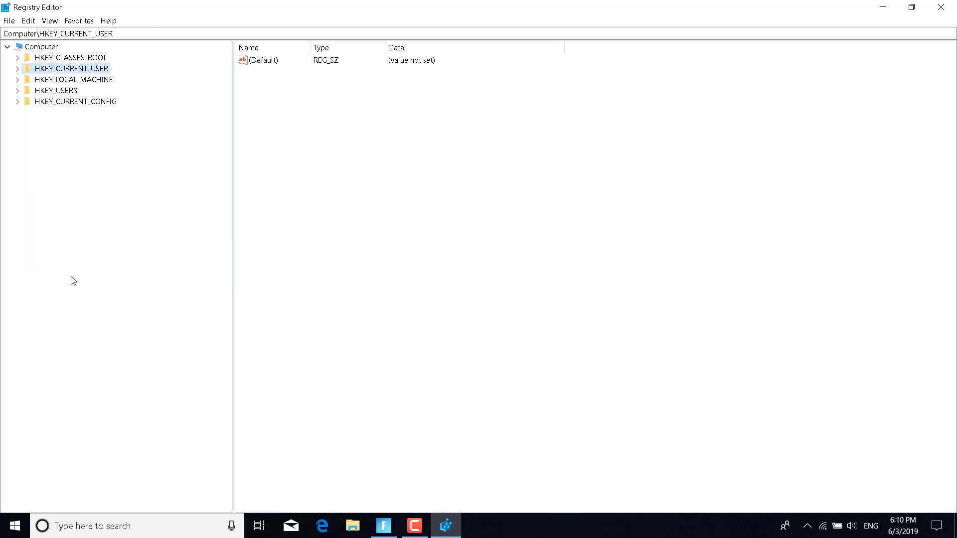
Find the Epic Games key in the HKEY_USERS account's Software branch, view its delete option without deleting it, and close the Registry Editor
{"action": "left_click", "coordinate": [18, 91]}
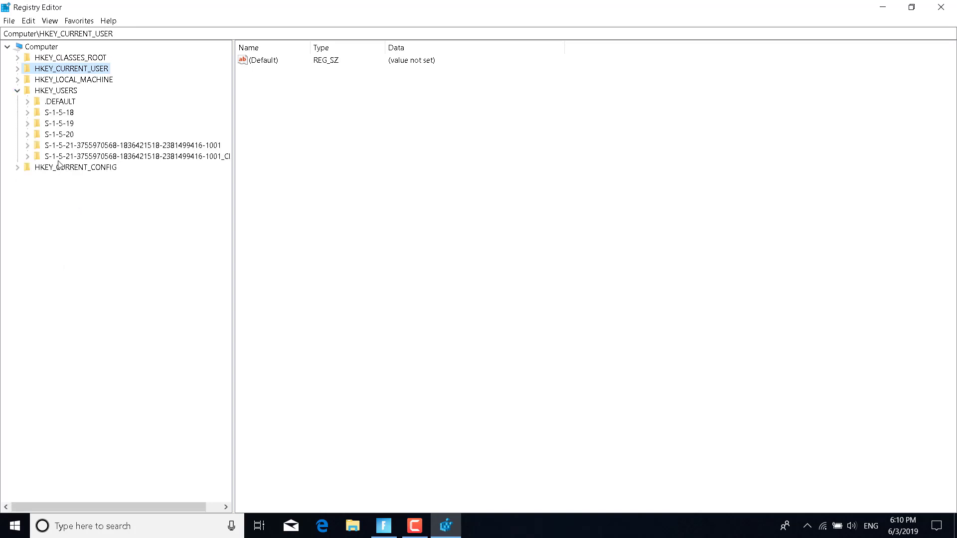
{"action": "left_click", "coordinate": [28, 156]}
{"action": "left_click", "coordinate": [27, 46]}
{"action": "left_click", "coordinate": [28, 145]}
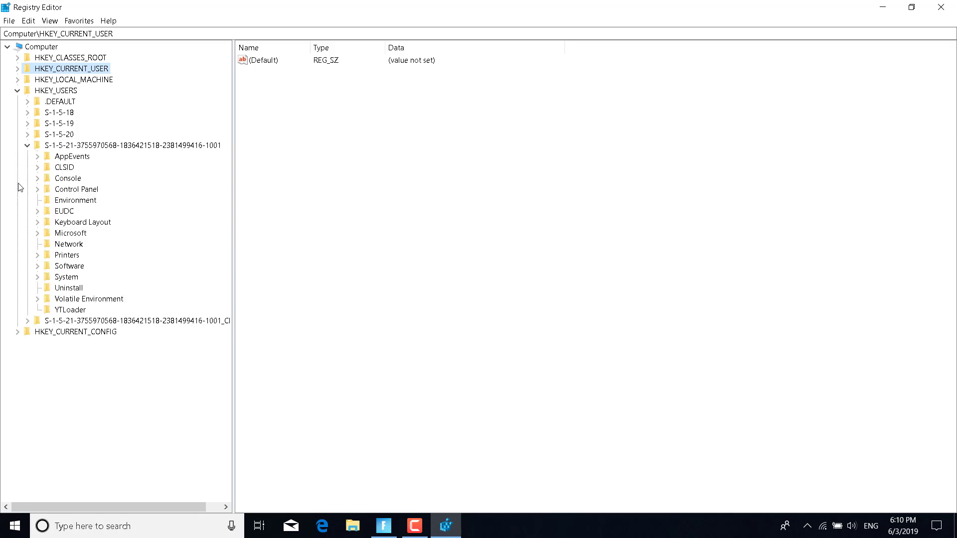
{"action": "left_click", "coordinate": [38, 266]}
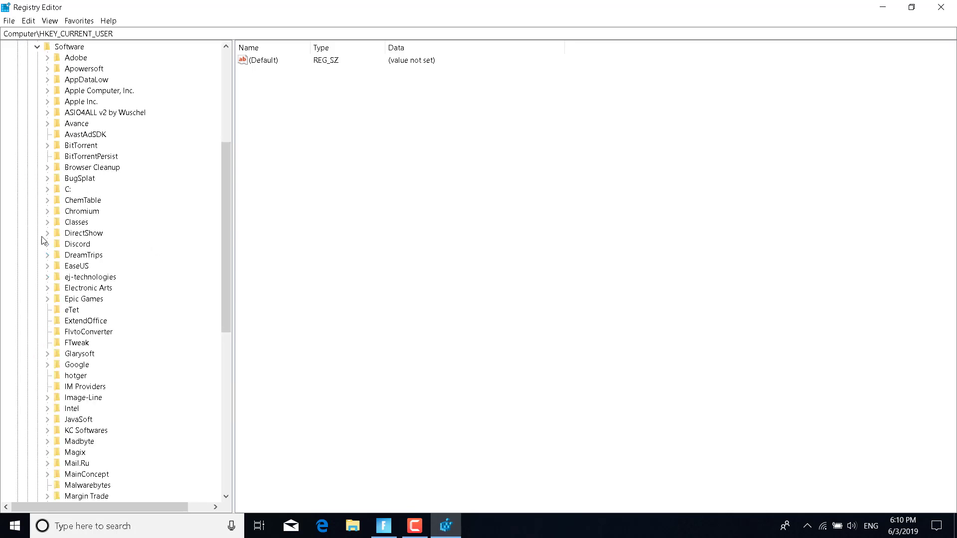
{"action": "left_click", "coordinate": [81, 300]}
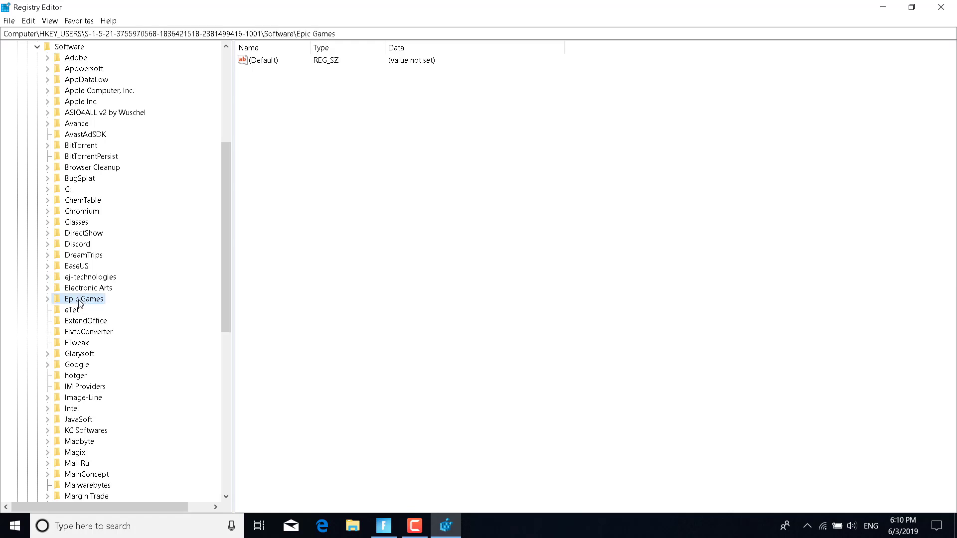
{"action": "right_click", "coordinate": [80, 303]}
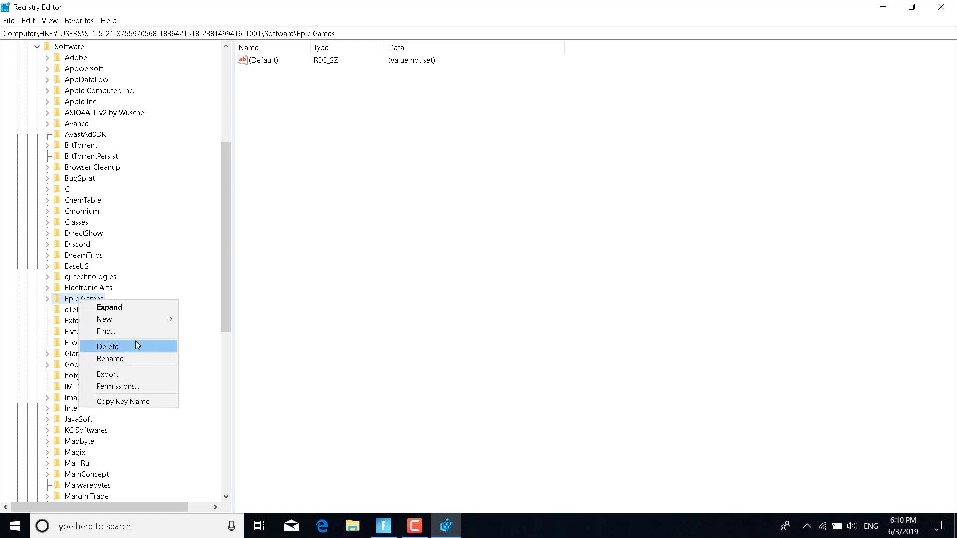
{"action": "left_click", "coordinate": [184, 261]}
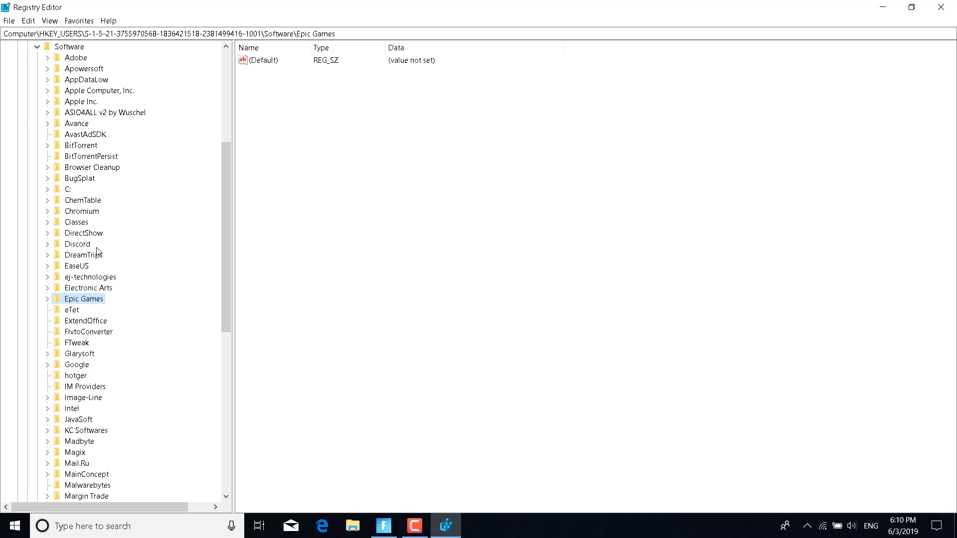
{"action": "left_click", "coordinate": [946, 7]}
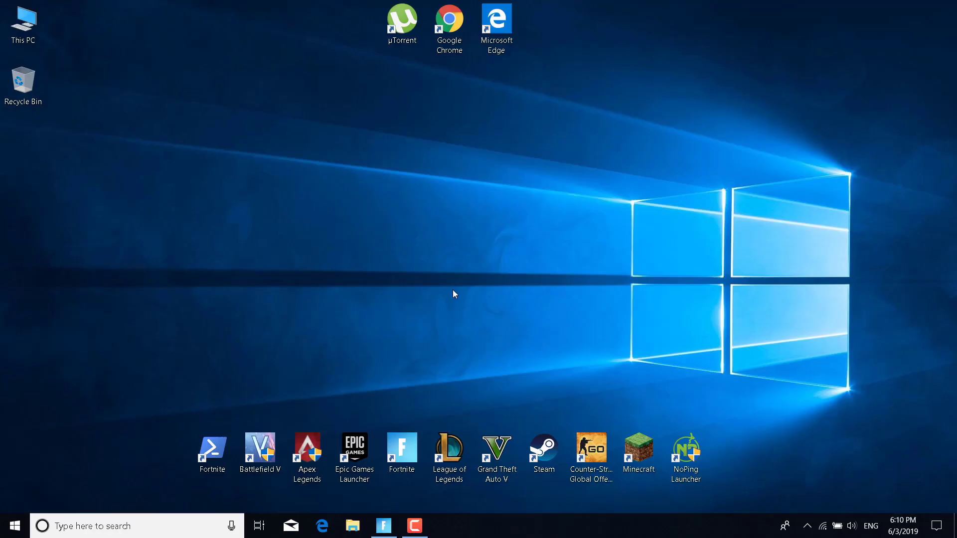
Open the PC user folder inside Users on Local Disk (C:) in File Explorer
{"action": "double_click", "coordinate": [28, 23]}
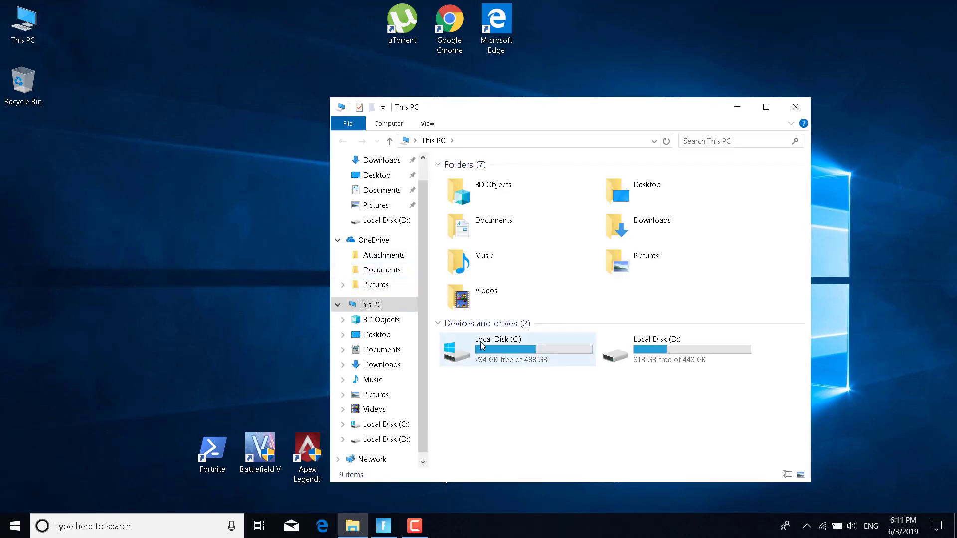
{"action": "double_click", "coordinate": [528, 360]}
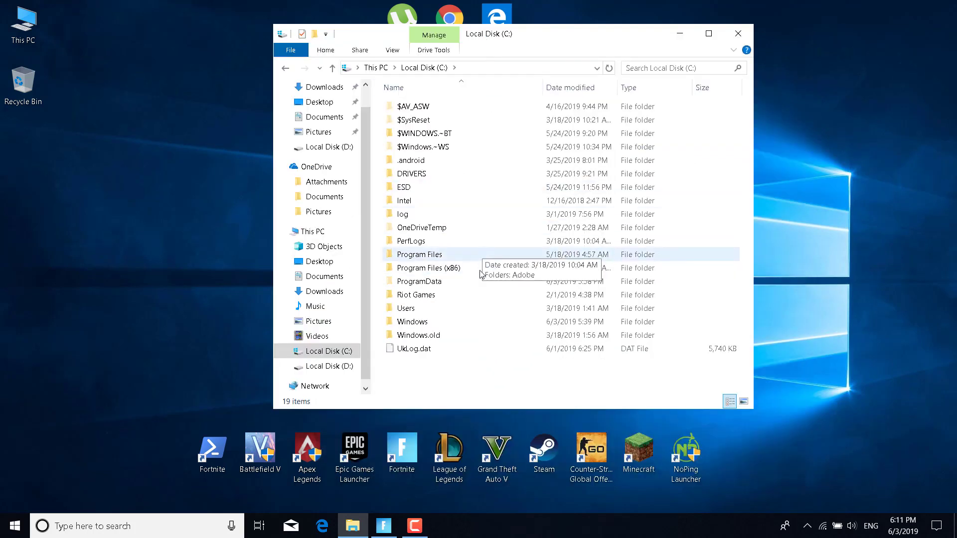
{"action": "left_click", "coordinate": [431, 310]}
{"action": "double_click", "coordinate": [432, 310]}
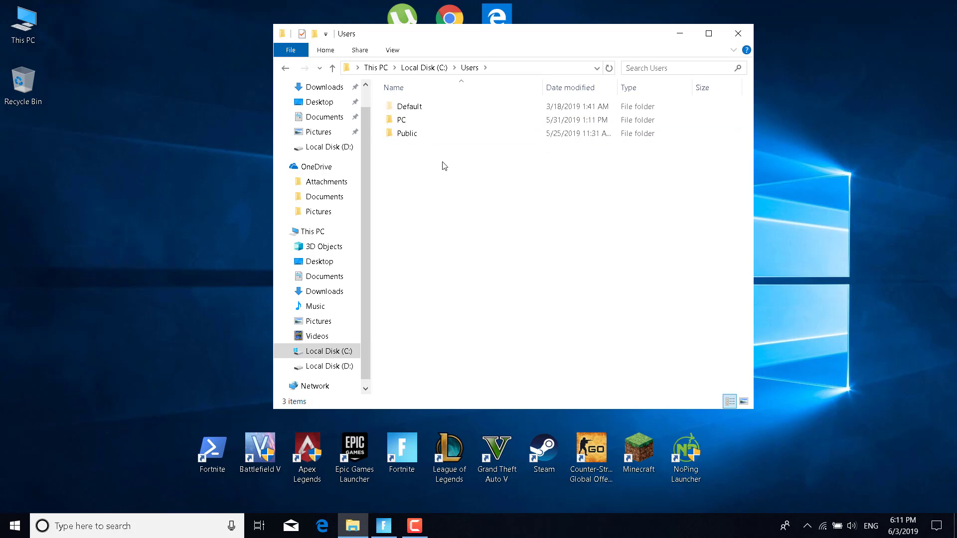
{"action": "left_click", "coordinate": [420, 123]}
{"action": "double_click", "coordinate": [420, 125]}
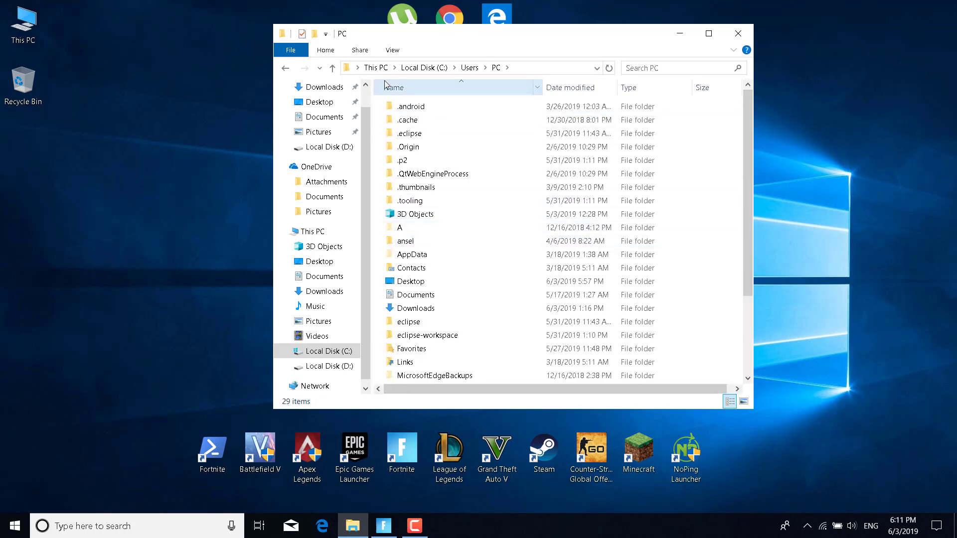
Set the folder options to show hidden files, folders, and drives, and apply the setting
{"action": "left_click", "coordinate": [291, 50]}
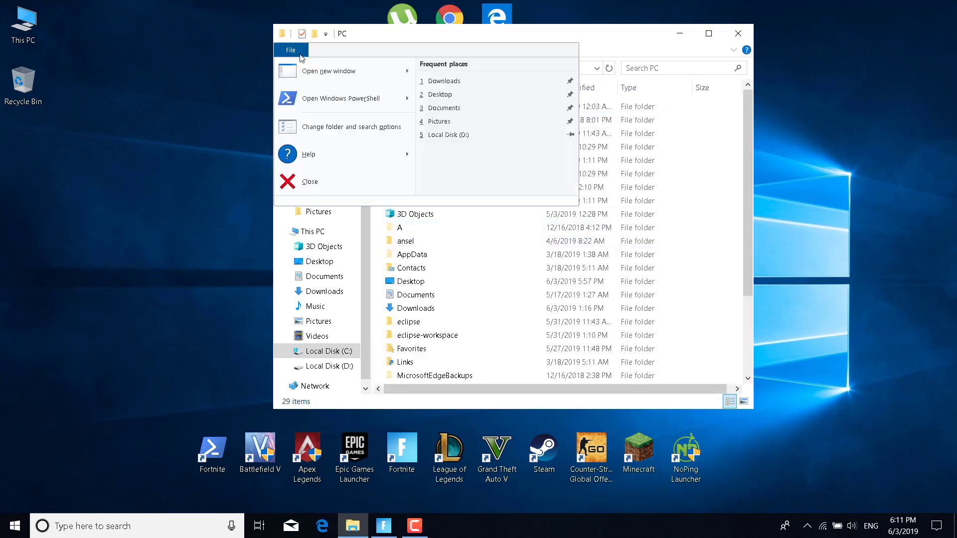
{"action": "left_click", "coordinate": [315, 127]}
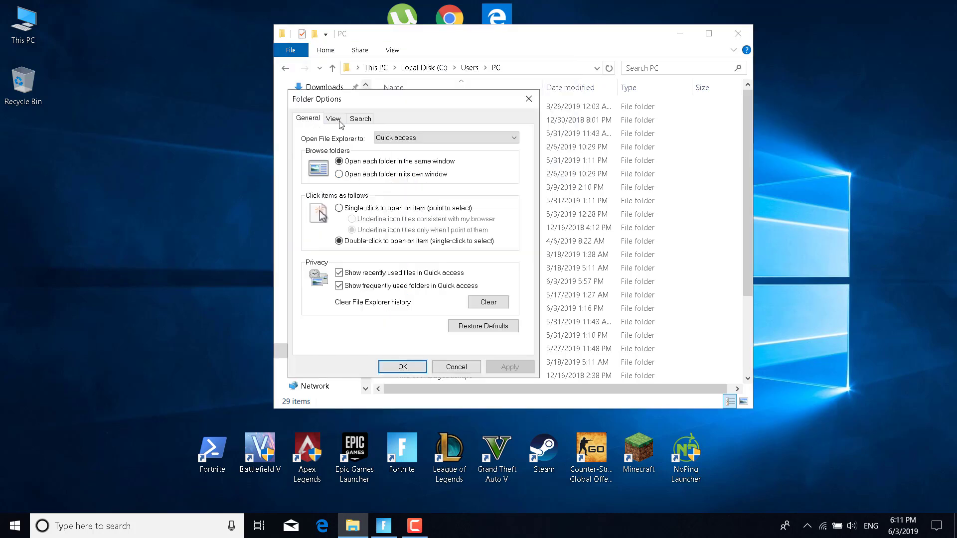
{"action": "left_click", "coordinate": [339, 122]}
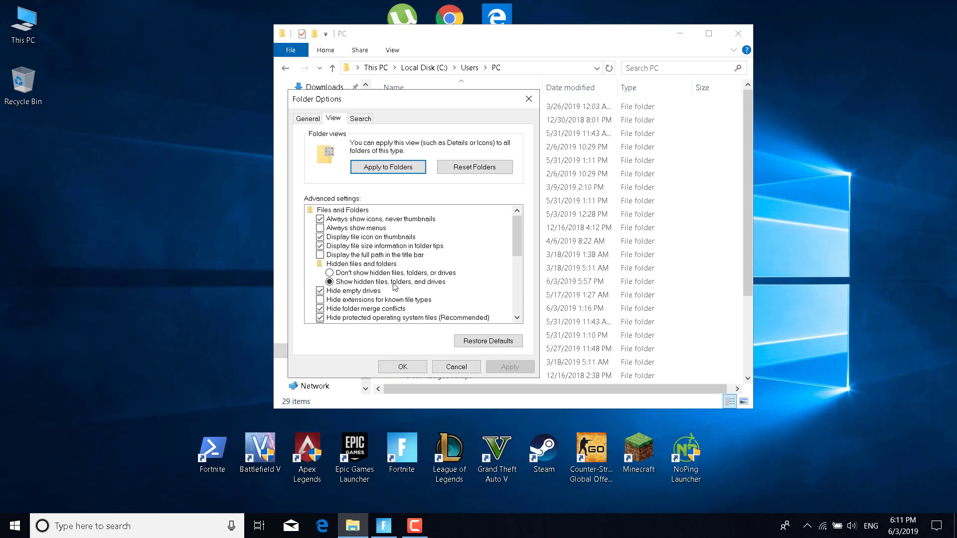
{"action": "left_click", "coordinate": [330, 283]}
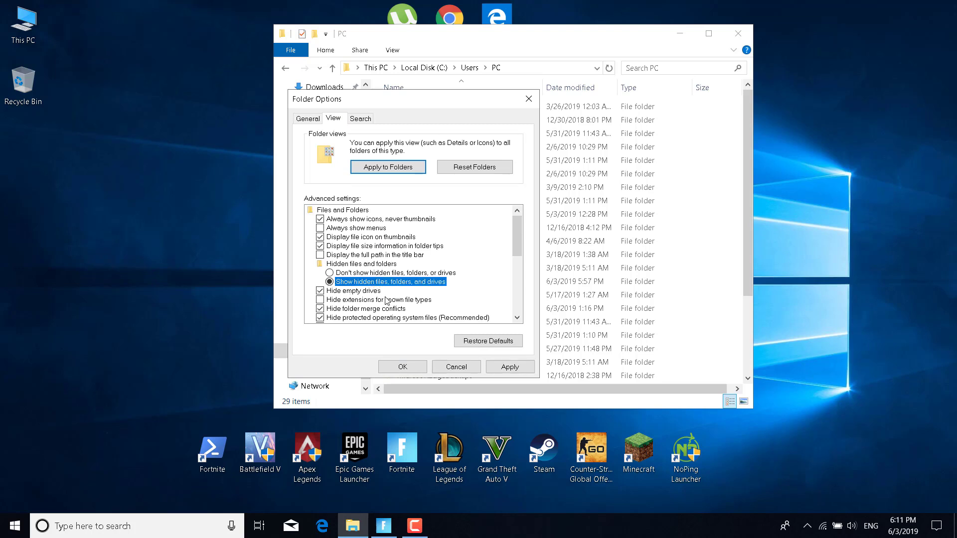
{"action": "left_click", "coordinate": [504, 371]}
{"action": "left_click", "coordinate": [391, 367]}
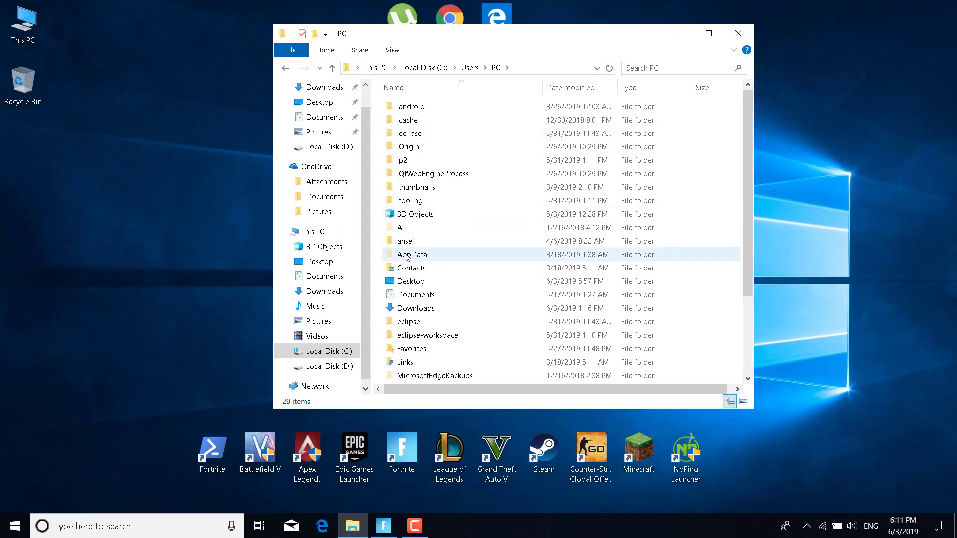
Locate the FortniteGame folder in AppData\Local, view its delete option without deleting it, and close File Explorer
{"action": "double_click", "coordinate": [424, 257]}
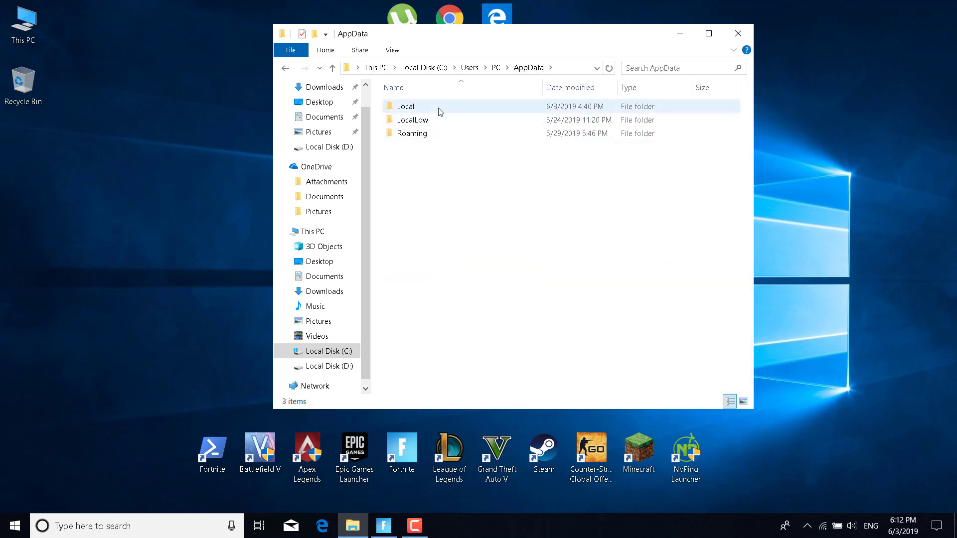
{"action": "double_click", "coordinate": [439, 111]}
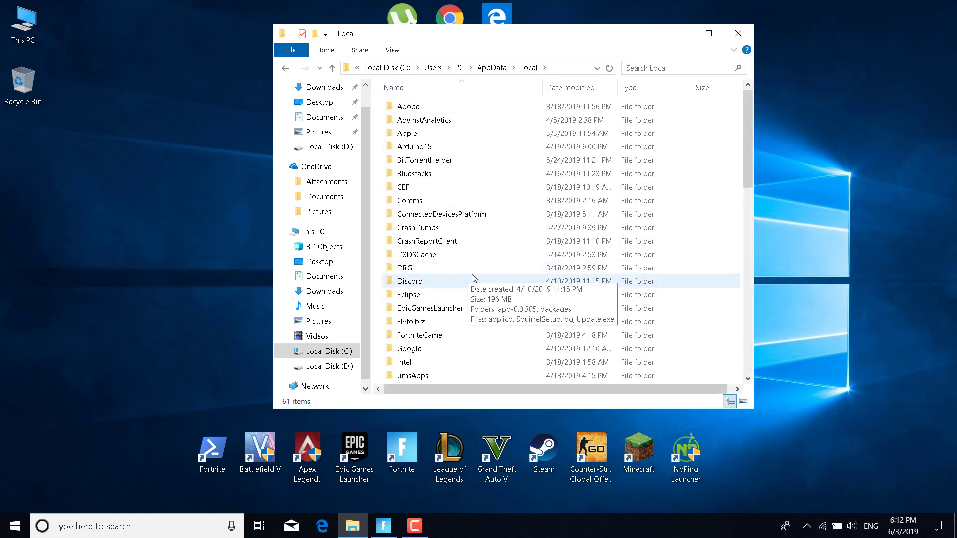
{"action": "scroll", "coordinate": [465, 210], "scroll_direction": "down", "scroll_amount": 2}
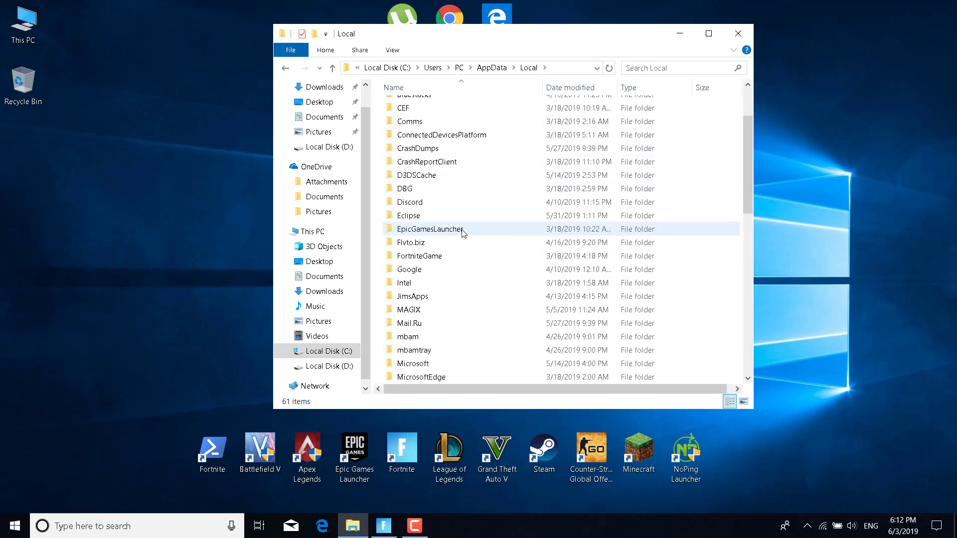
{"action": "left_click", "coordinate": [438, 258]}
{"action": "right_click", "coordinate": [435, 258]}
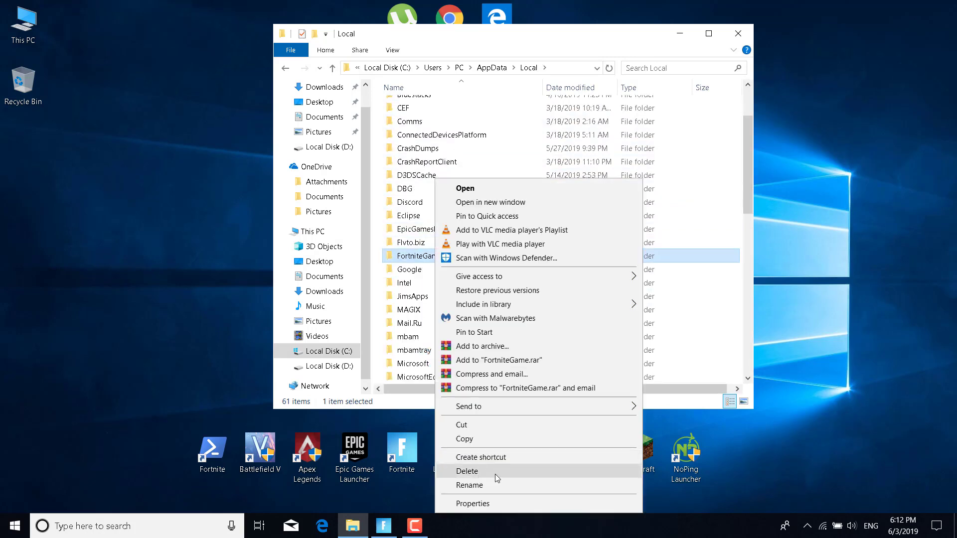
{"action": "left_click", "coordinate": [738, 33]}
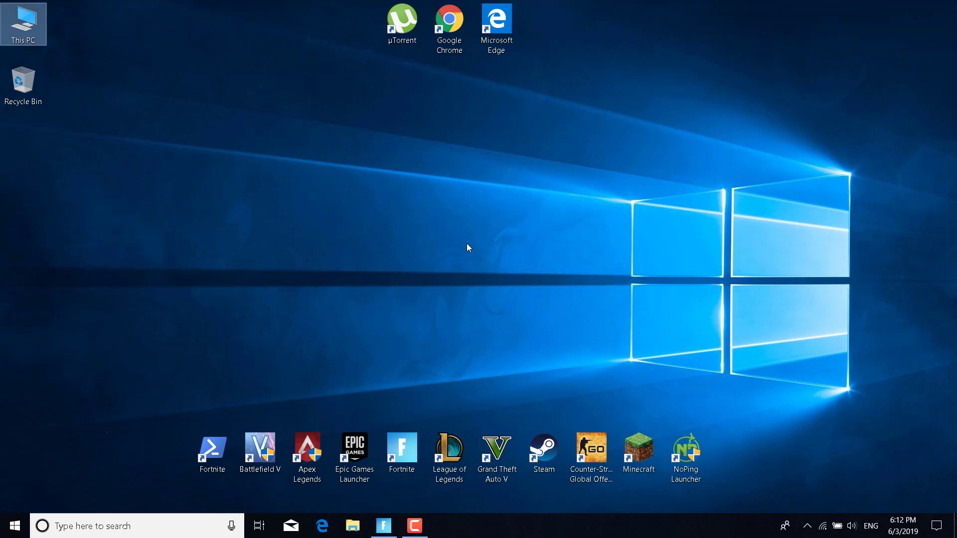
{"action": "left_click", "coordinate": [454, 273]}
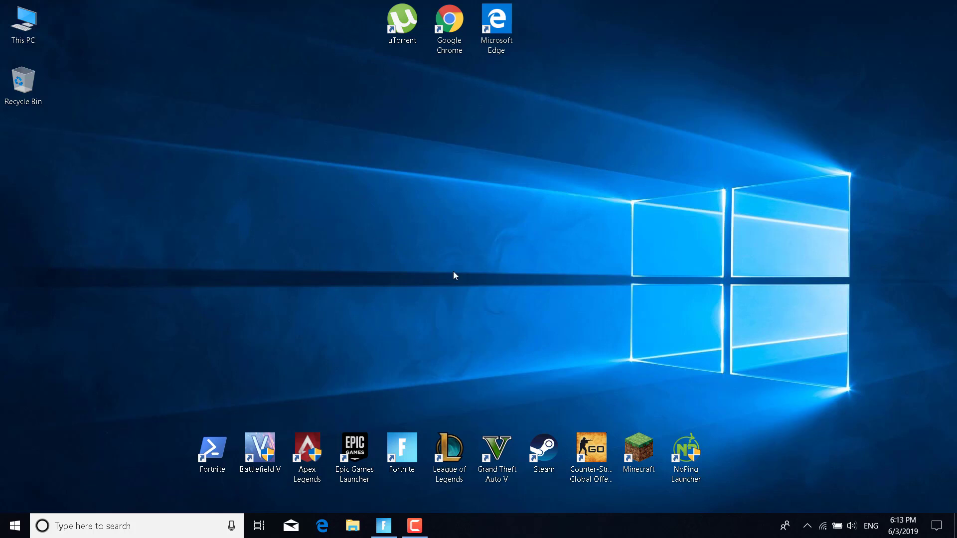
Search Windows for "Windows Upda", open the check for updates settings to review the pending updates, and close Settings
{"action": "left_click", "coordinate": [187, 527]}
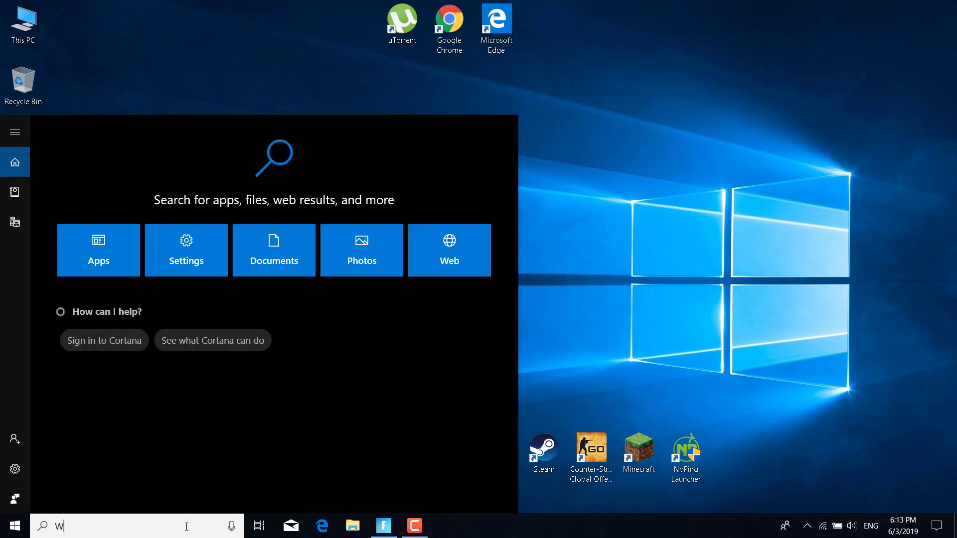
{"action": "type", "text": "Windows Upda"}
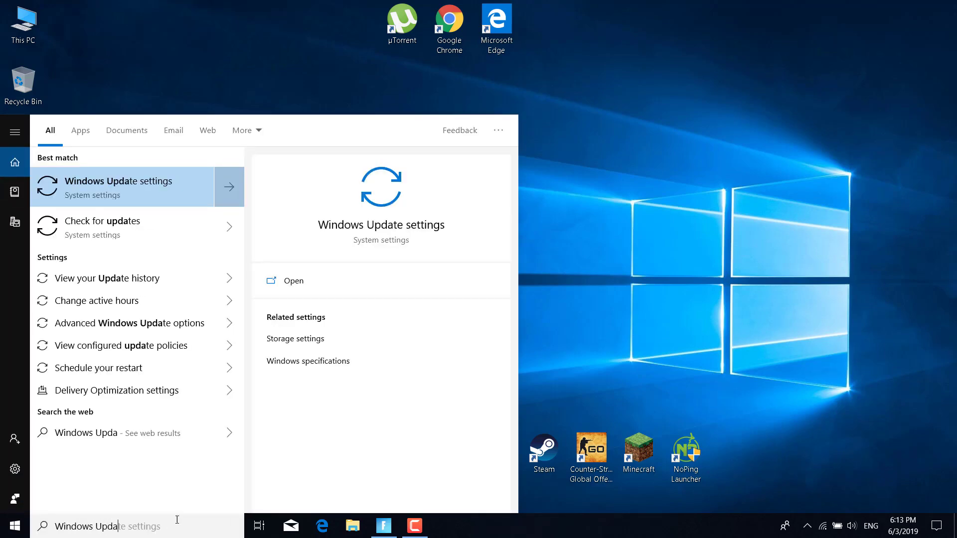
{"action": "left_click", "coordinate": [120, 239]}
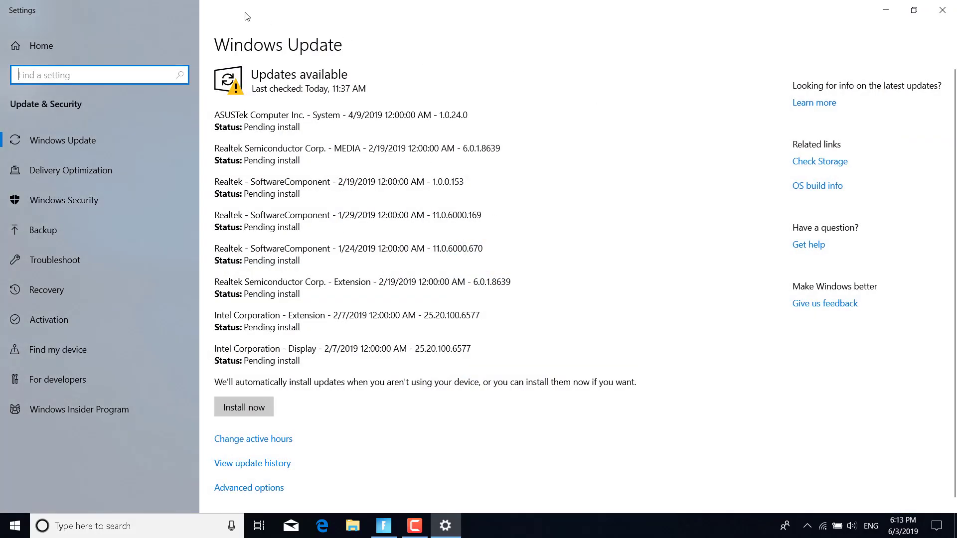
{"action": "left_click", "coordinate": [438, 419]}
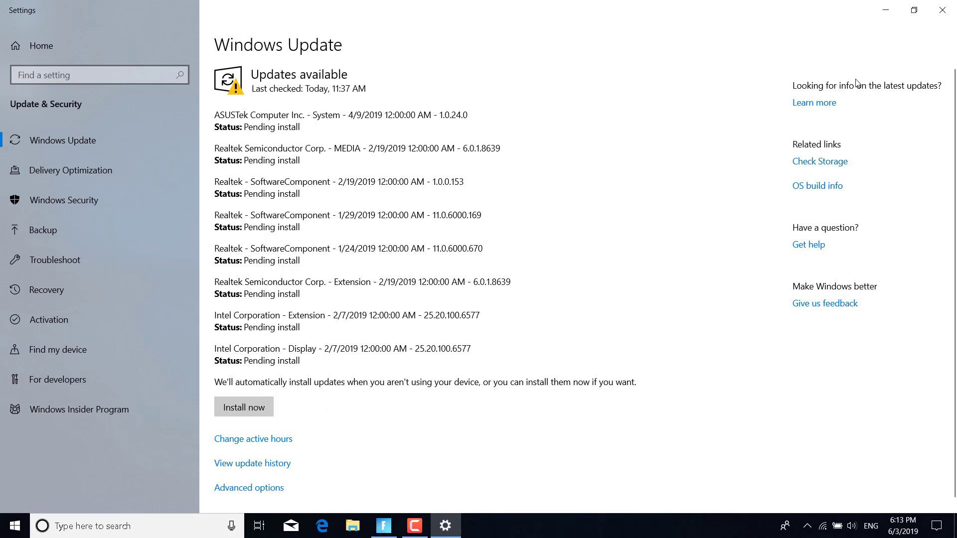
{"action": "left_click", "coordinate": [942, 10]}
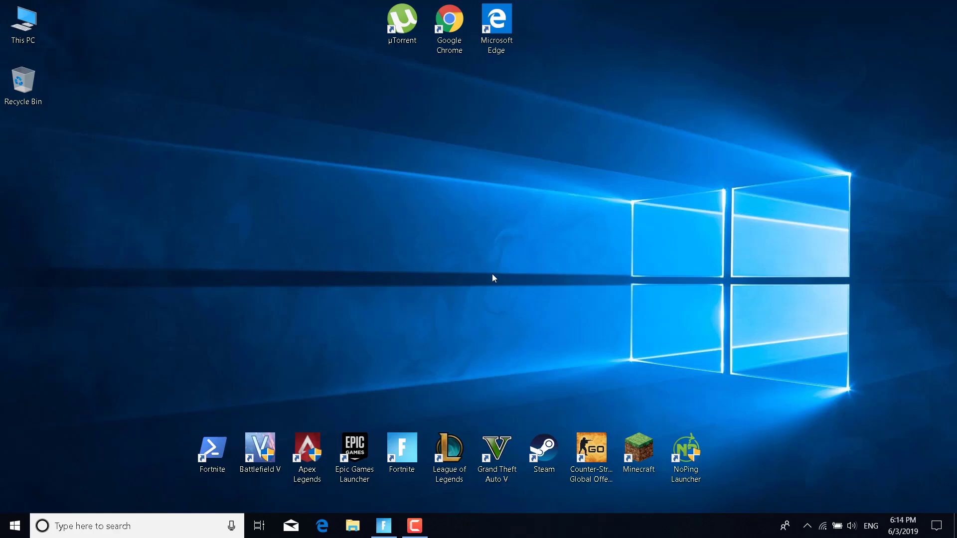